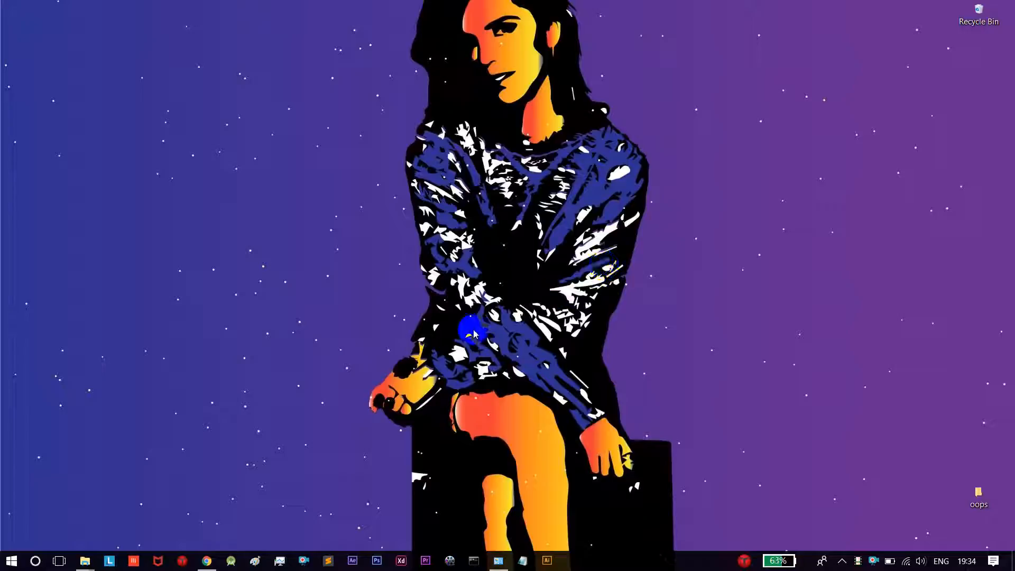
- Show the computer's System information window and reposition it on the desktop
{"action": "left_click", "coordinate": [500, 562]}
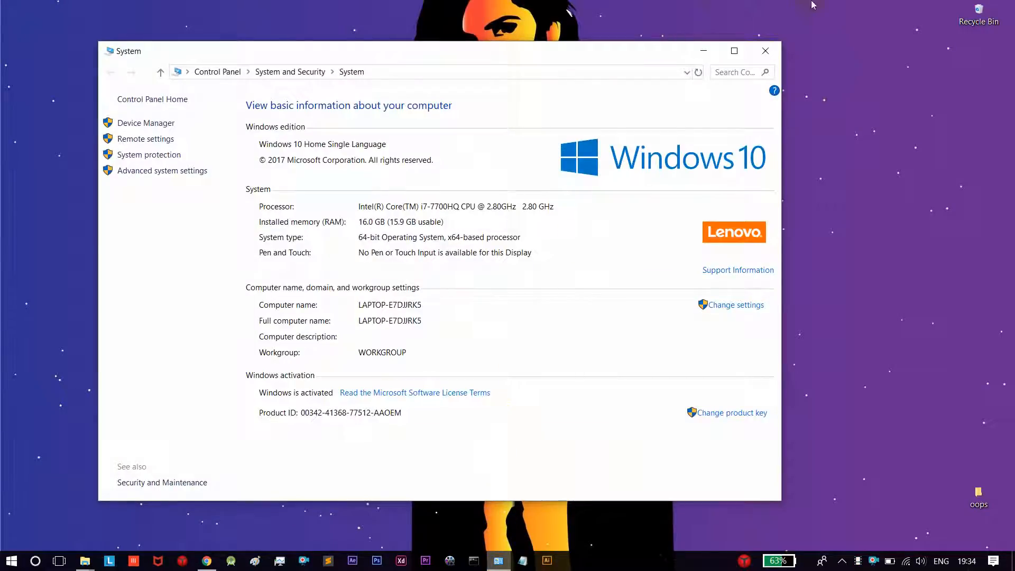
{"action": "left_click_drag", "start_coordinate": [602, 53], "coordinate": [634, 60]}
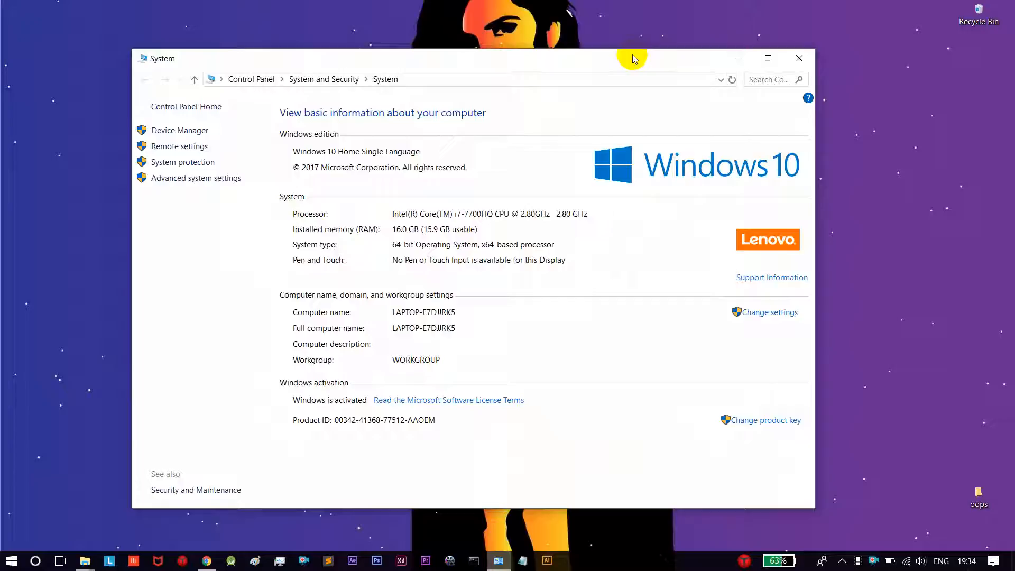
{"action": "left_click_drag", "start_coordinate": [818, 127], "coordinate": [745, 126]}
{"action": "left_click_drag", "start_coordinate": [593, 65], "coordinate": [830, 64]}
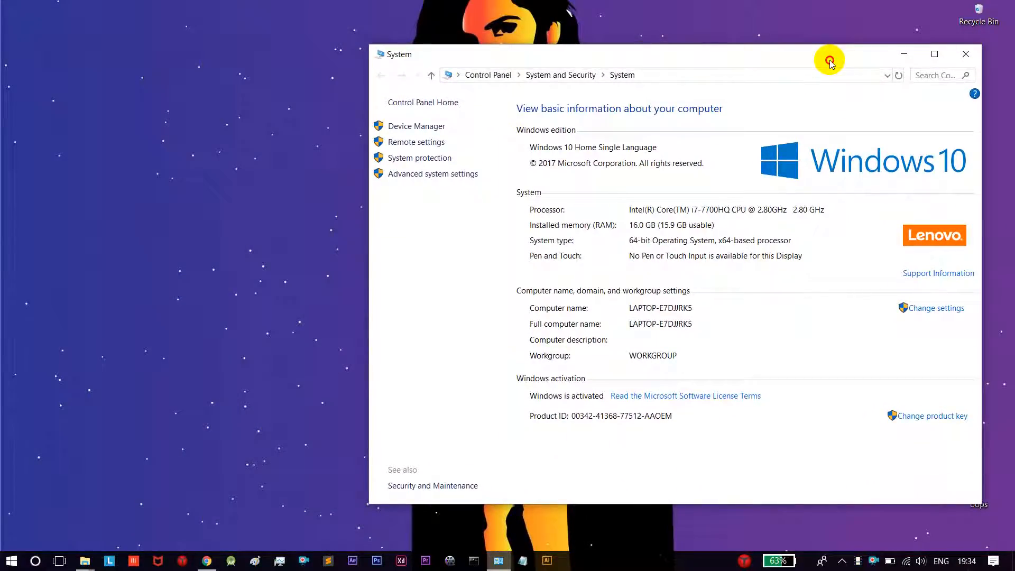
{"action": "left_click_drag", "start_coordinate": [830, 62], "coordinate": [814, 61]}
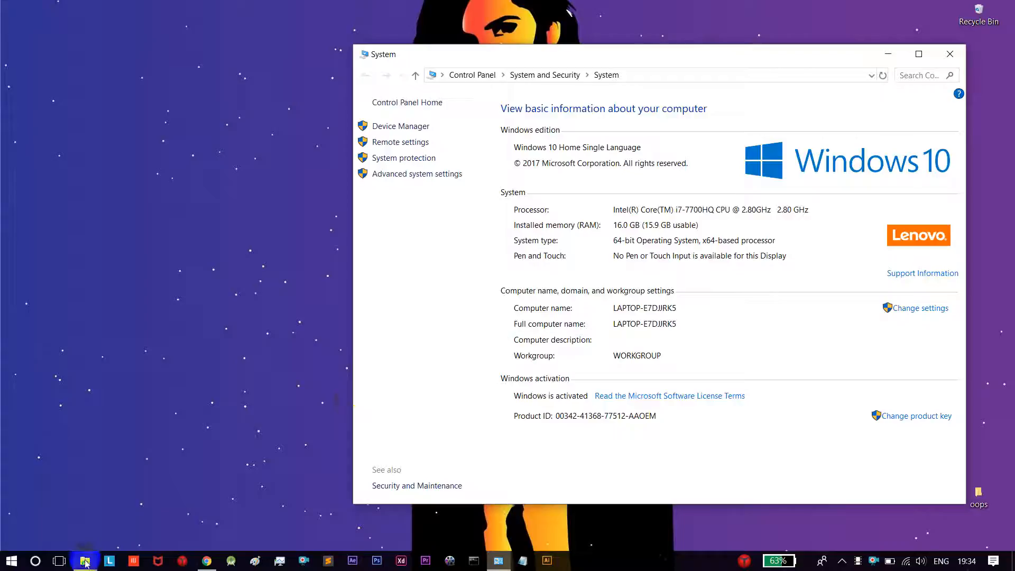
- Open This PC in File Explorer beside the System window and examine the used and free space on the os (C:) drive
{"action": "mouse_move", "coordinate": [85, 559]}
{"action": "left_click", "coordinate": [74, 524]}
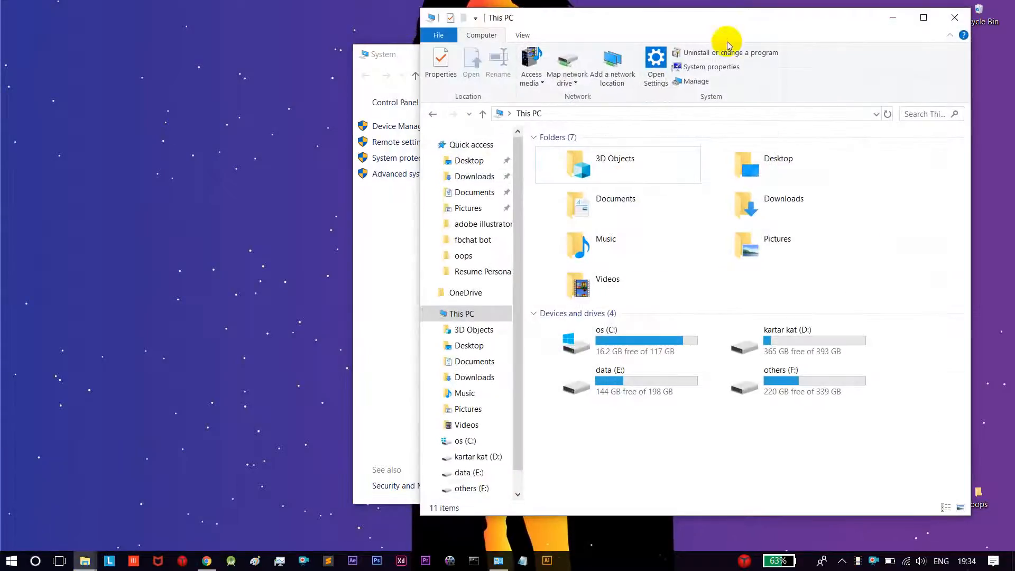
{"action": "left_click_drag", "start_coordinate": [722, 19], "coordinate": [418, 31]}
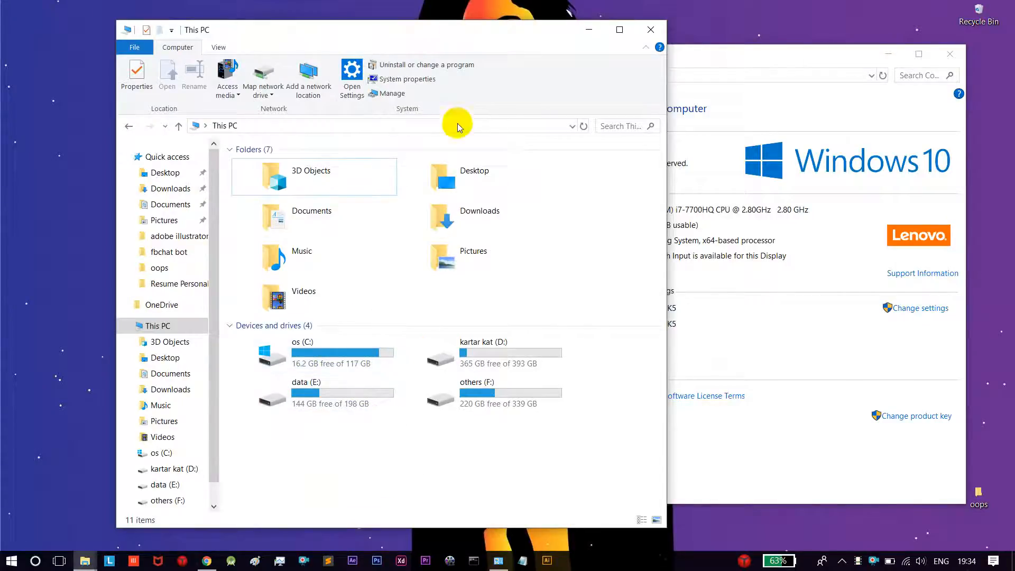
{"action": "left_click_drag", "start_coordinate": [465, 27], "coordinate": [418, 37]}
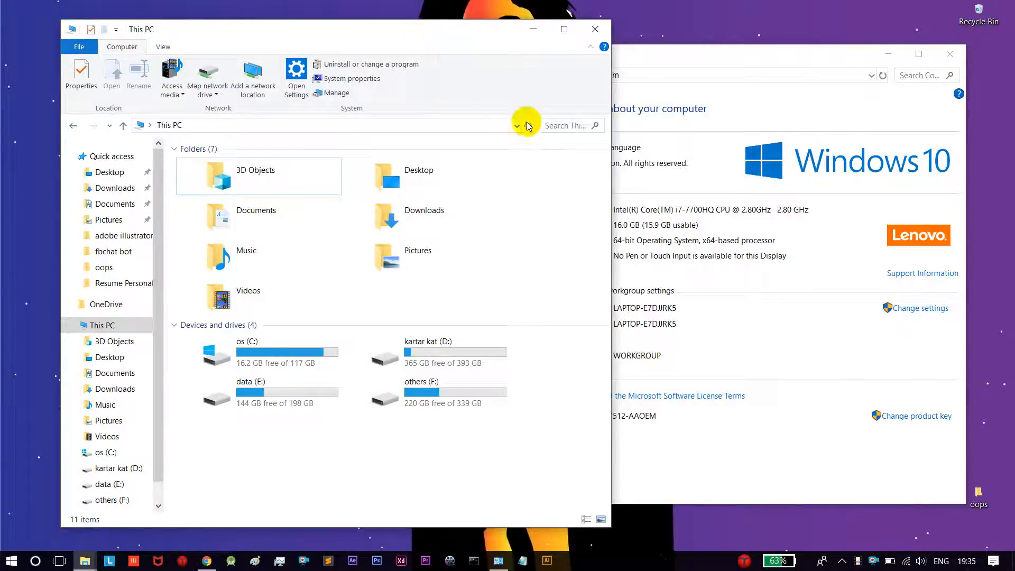
{"action": "left_click_drag", "start_coordinate": [467, 30], "coordinate": [450, 25]}
{"action": "left_click", "coordinate": [255, 364]}
{"action": "left_click", "coordinate": [305, 450]}
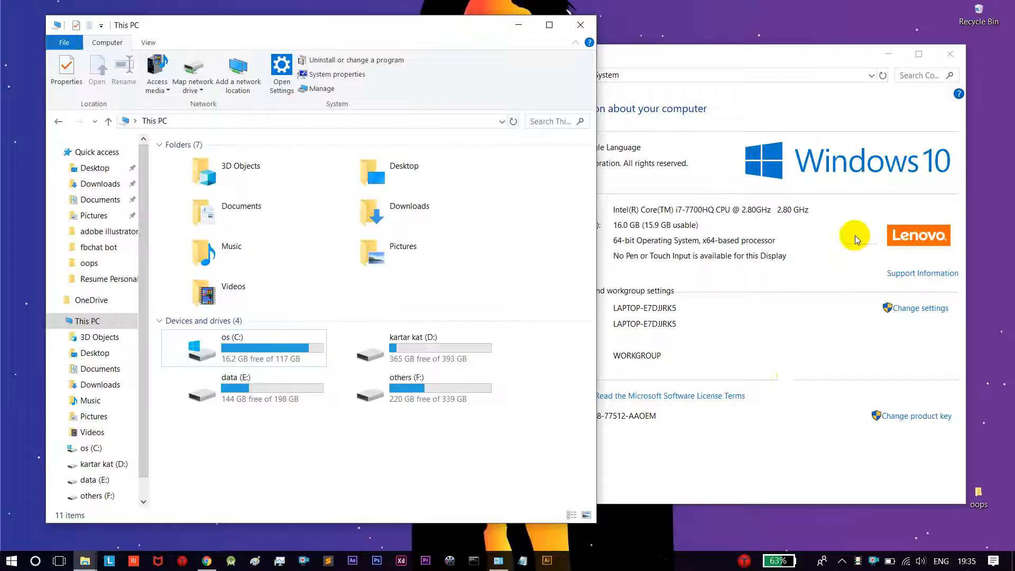
- Return to the System window and go through Control Panel Home to Backup and Restore (Windows 7)
{"action": "left_click", "coordinate": [706, 354]}
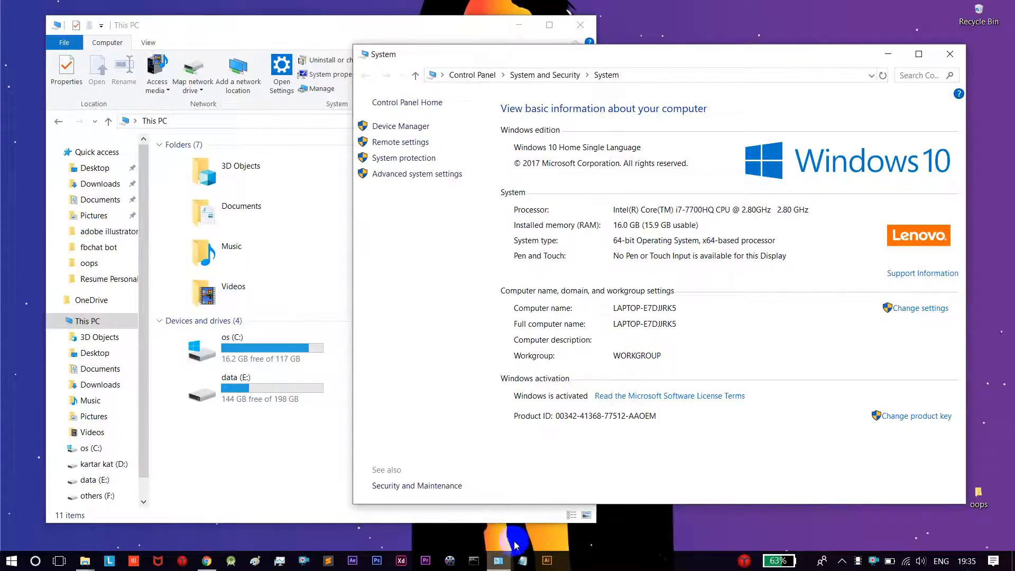
{"action": "left_click", "coordinate": [499, 562]}
{"action": "left_click", "coordinate": [498, 562]}
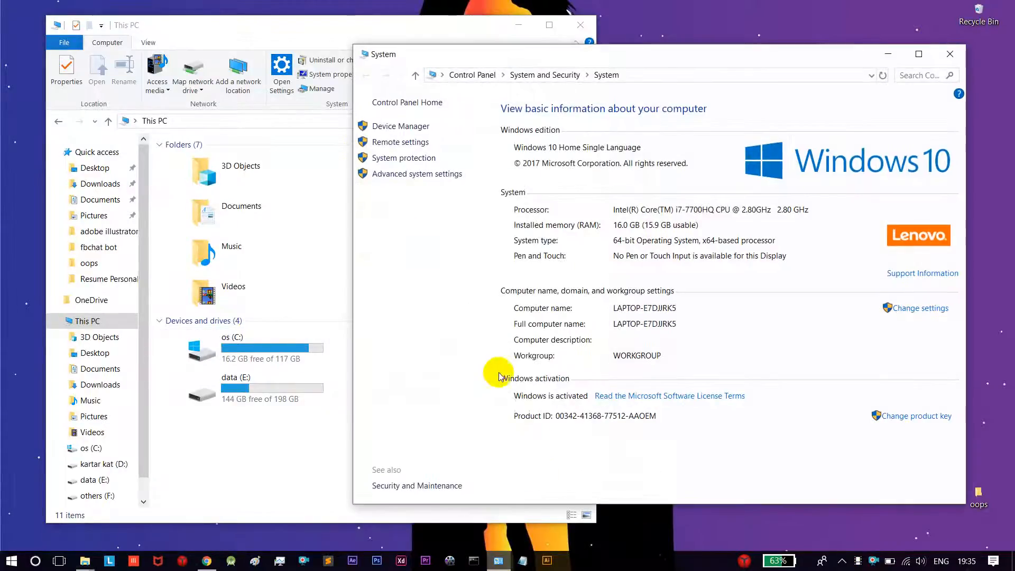
{"action": "left_click", "coordinate": [397, 102]}
{"action": "left_click", "coordinate": [510, 94]}
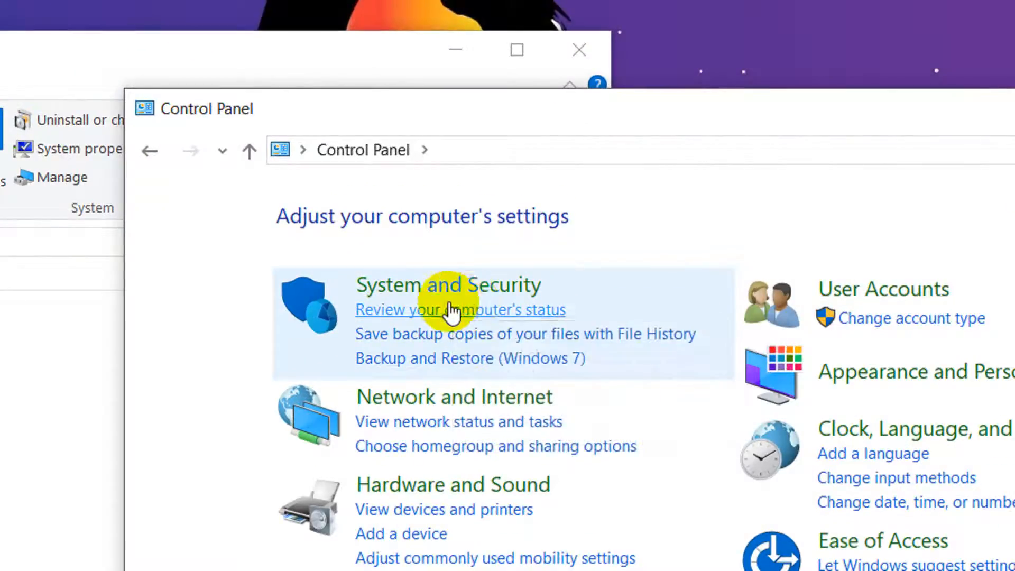
{"action": "left_click", "coordinate": [431, 365]}
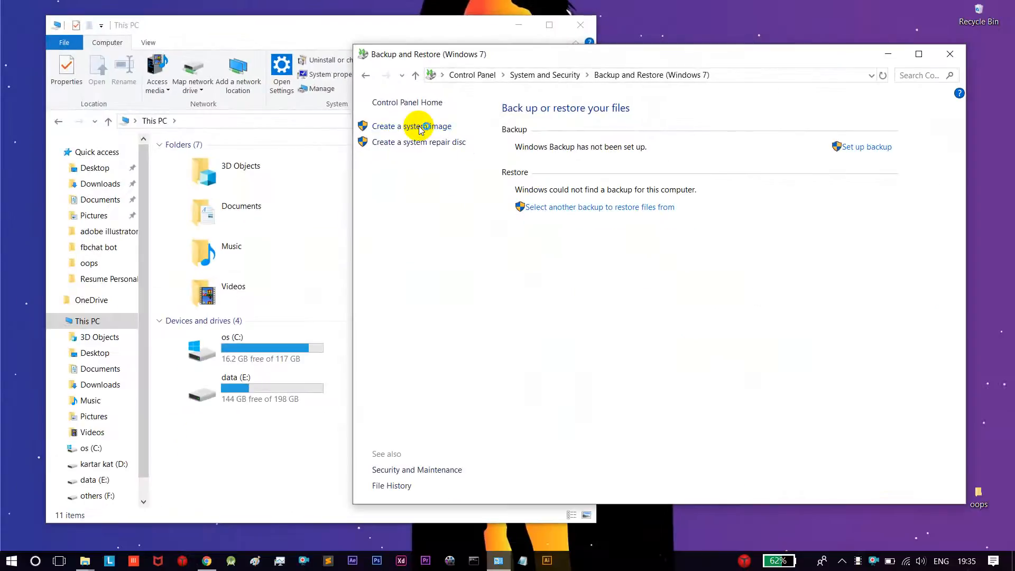
- Start creating a system image and choose the hard disk others (F:) as the backup location
{"action": "left_click", "coordinate": [420, 127]}
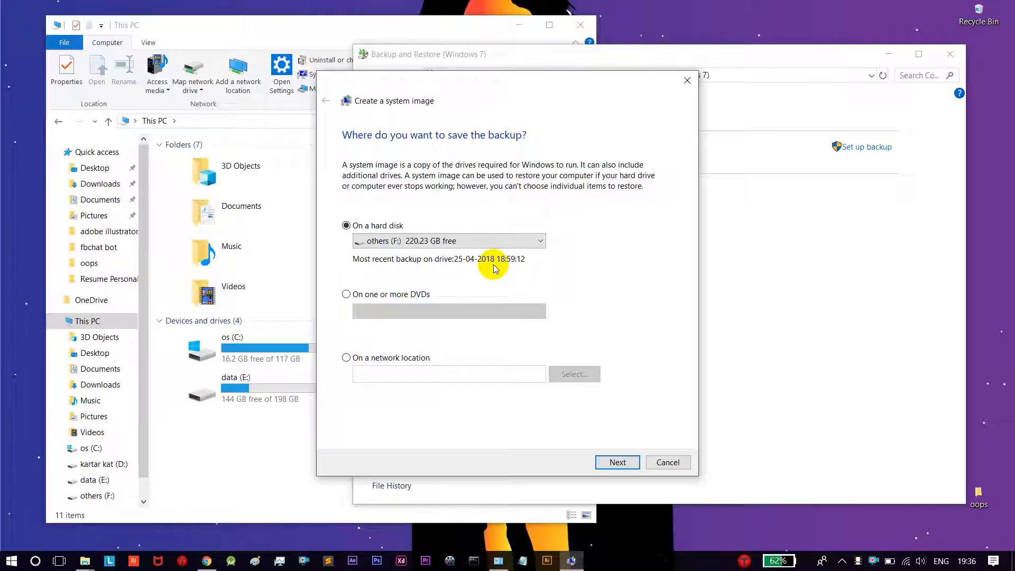
{"action": "left_click", "coordinate": [518, 242]}
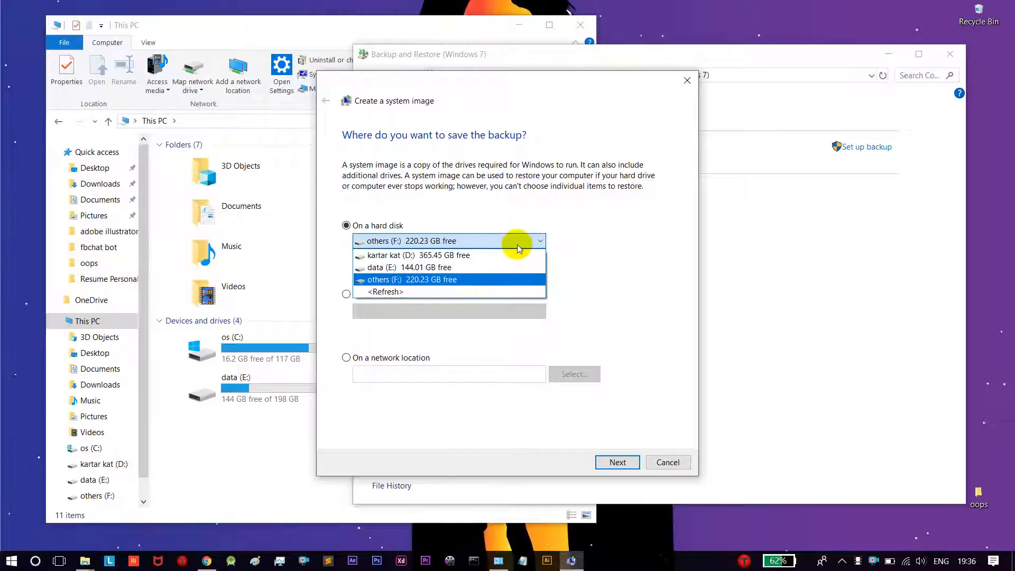
{"action": "left_click", "coordinate": [517, 245]}
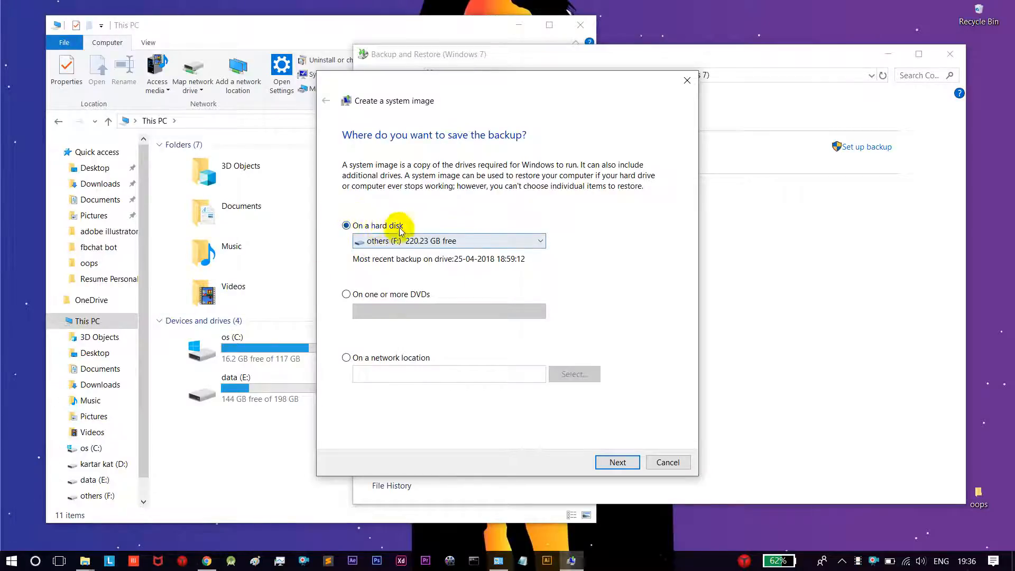
{"action": "left_click", "coordinate": [371, 241]}
{"action": "left_click", "coordinate": [371, 269]}
{"action": "left_click", "coordinate": [371, 241]}
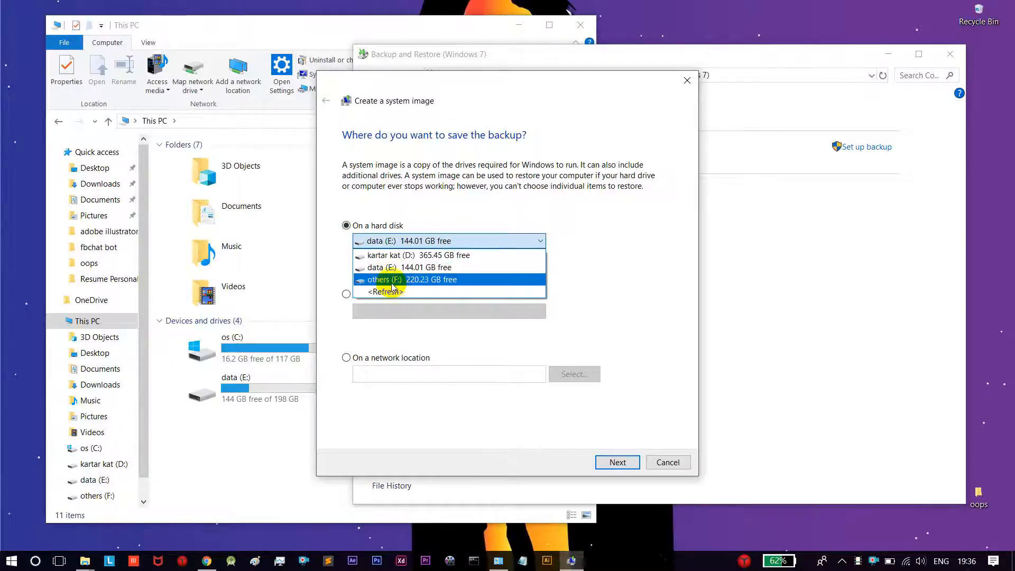
{"action": "left_click", "coordinate": [393, 281]}
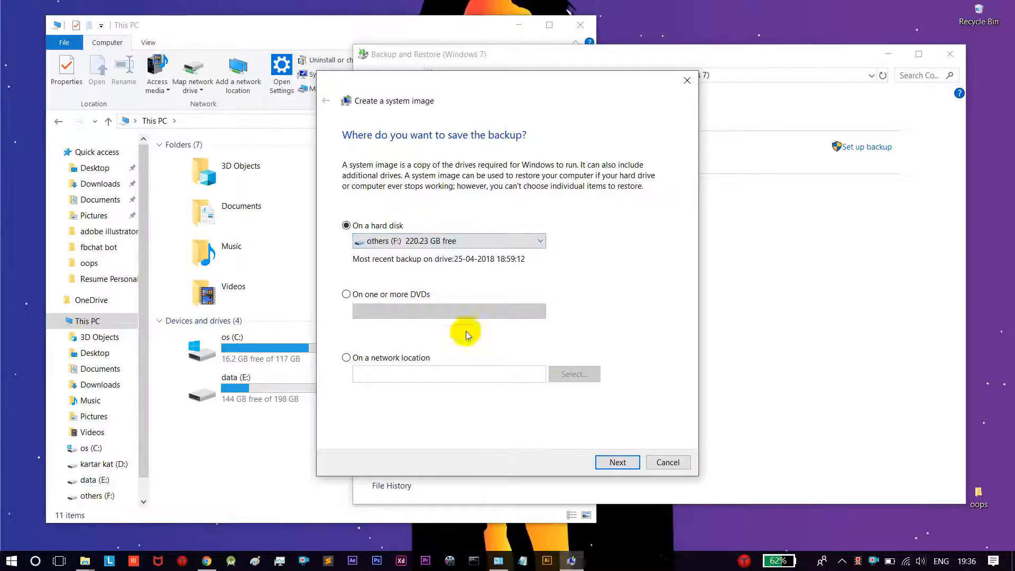
{"action": "left_click", "coordinate": [613, 466]}
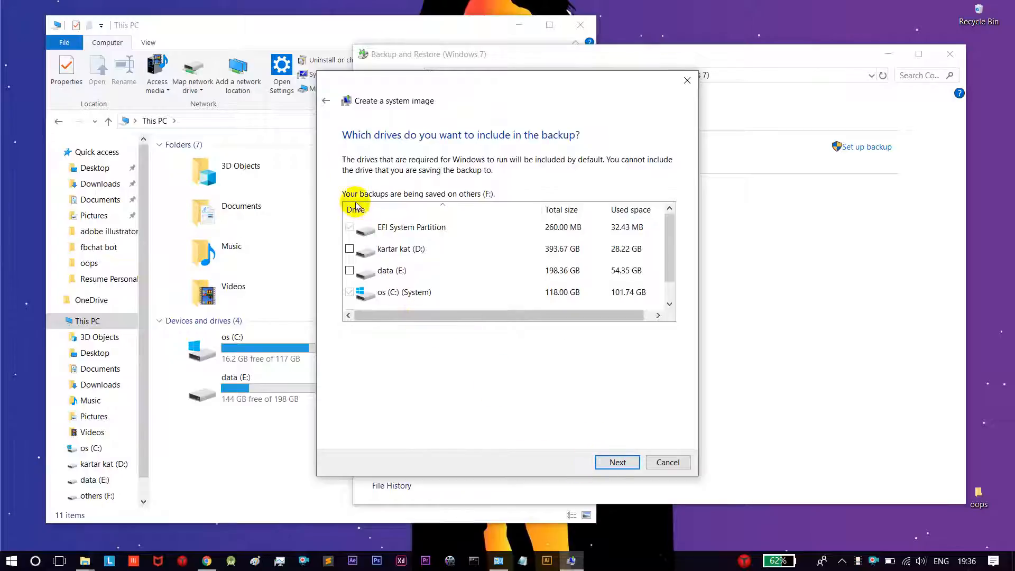
- Go back to the backup location choice, pick others (F:) again and continue to the drive selection
{"action": "left_click", "coordinate": [327, 101]}
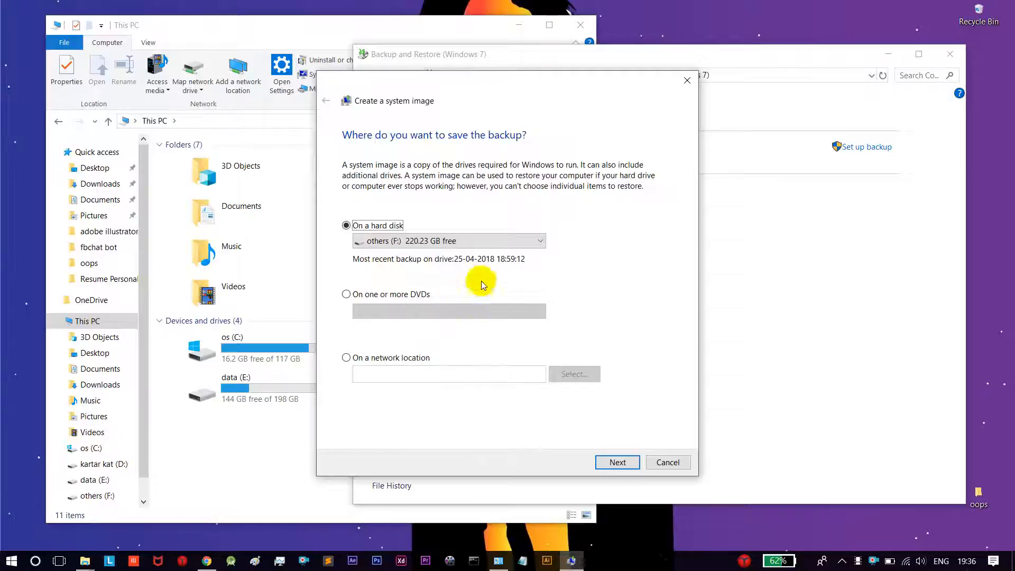
{"action": "left_click", "coordinate": [386, 241]}
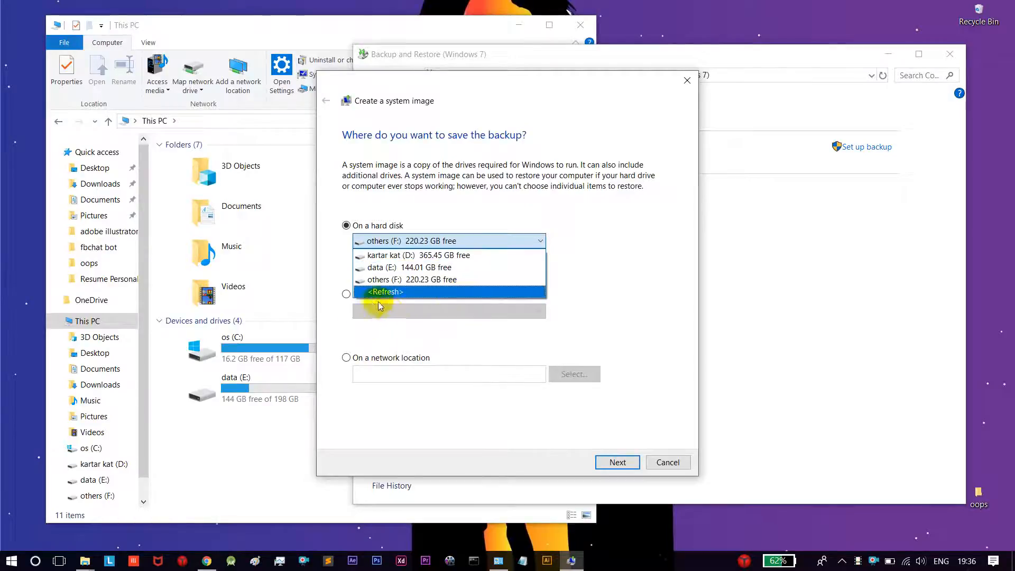
{"action": "left_click", "coordinate": [402, 280]}
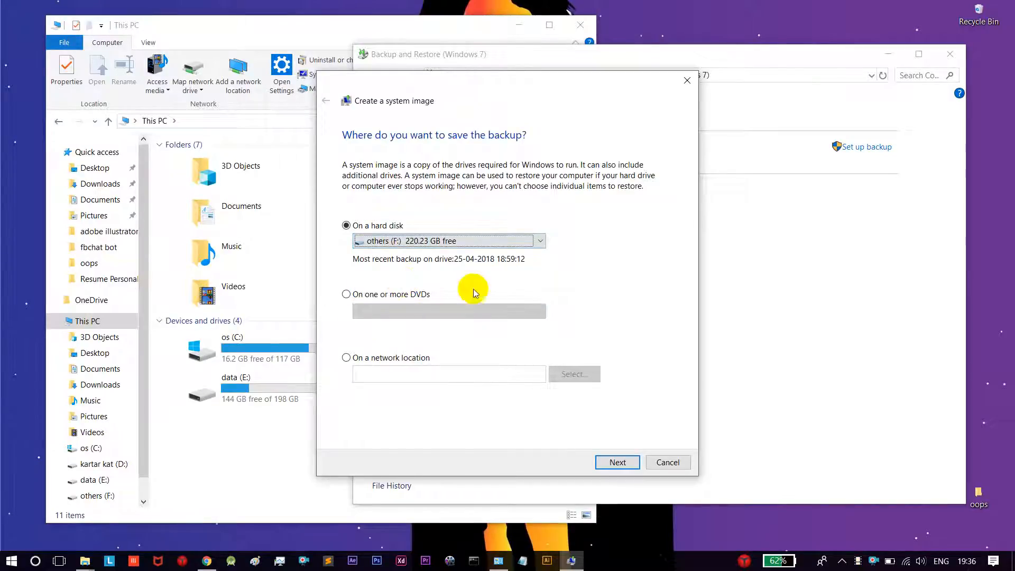
{"action": "left_click", "coordinate": [621, 462]}
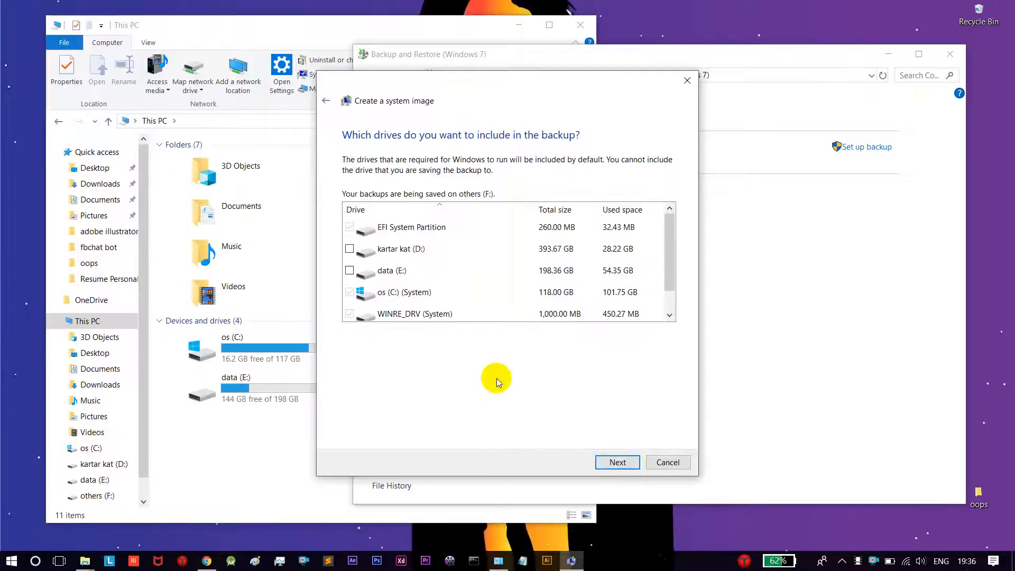
- Try including the D: drive in the backup, exclude it again and proceed to the settings confirmation with only the required drives
{"action": "scroll", "coordinate": [436, 272], "scroll_direction": "down", "scroll_amount": 1}
{"action": "scroll", "coordinate": [447, 291], "scroll_direction": "up", "scroll_amount": 1}
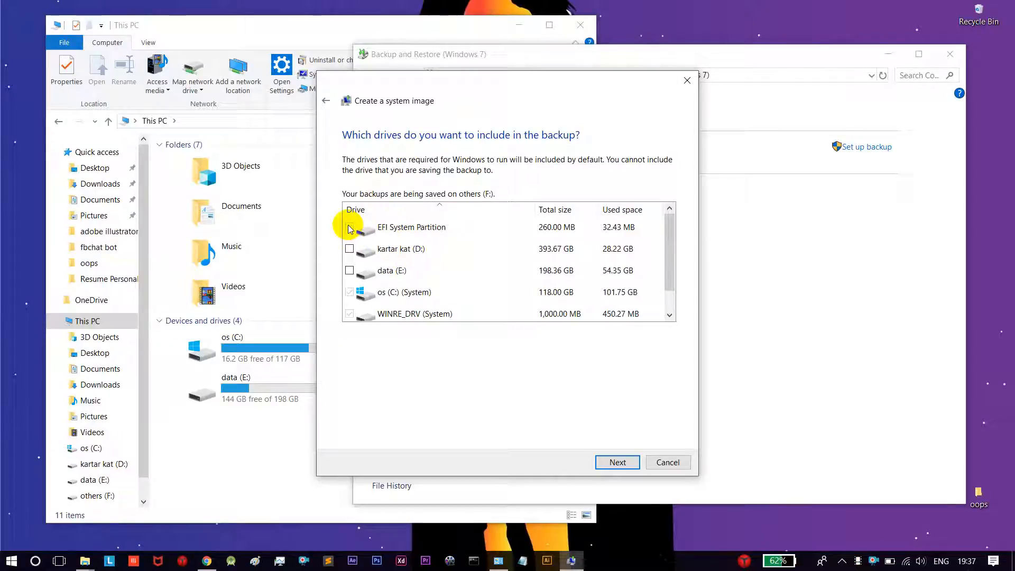
{"action": "left_click", "coordinate": [349, 248]}
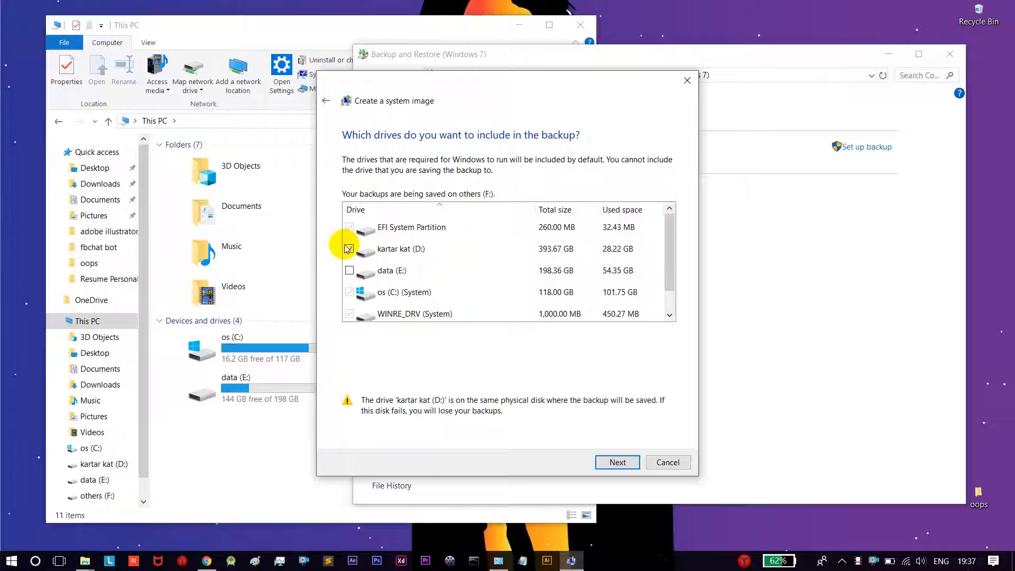
{"action": "left_click", "coordinate": [350, 248]}
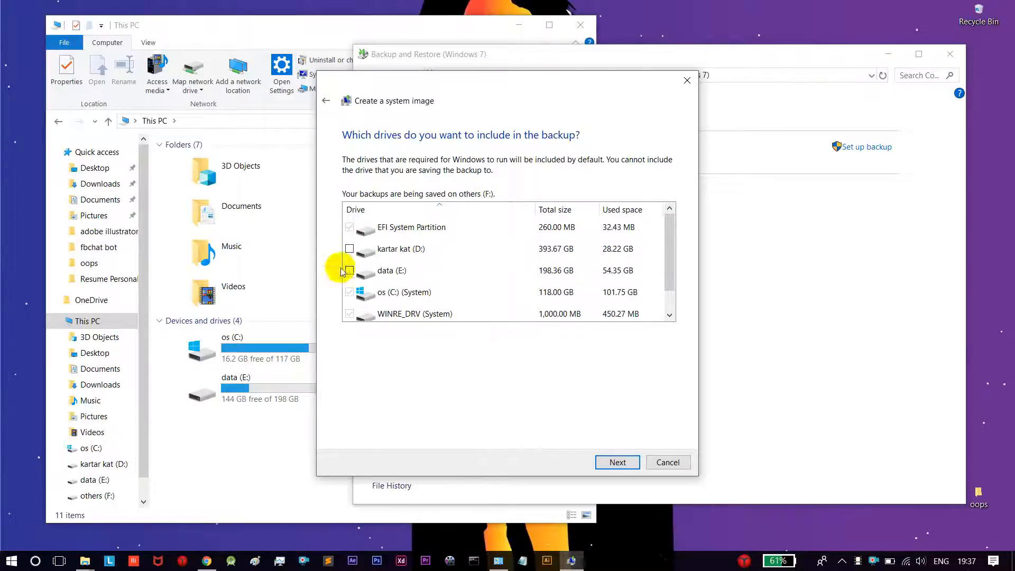
{"action": "left_click", "coordinate": [626, 463]}
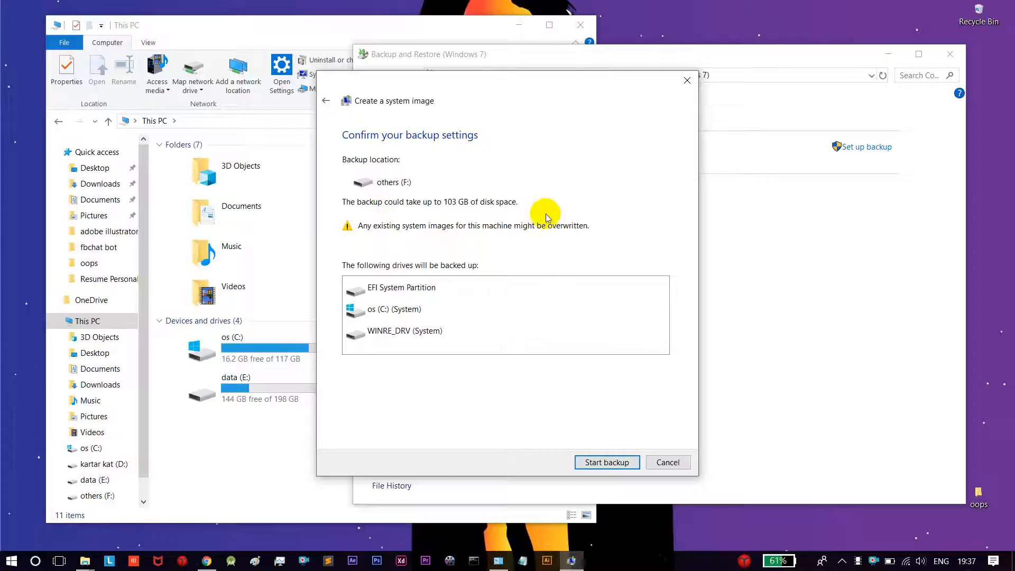
- Cancel the system image setup for others (F:) and return to the Backup and Restore window
{"action": "left_click_drag", "start_coordinate": [480, 85], "coordinate": [578, 81]}
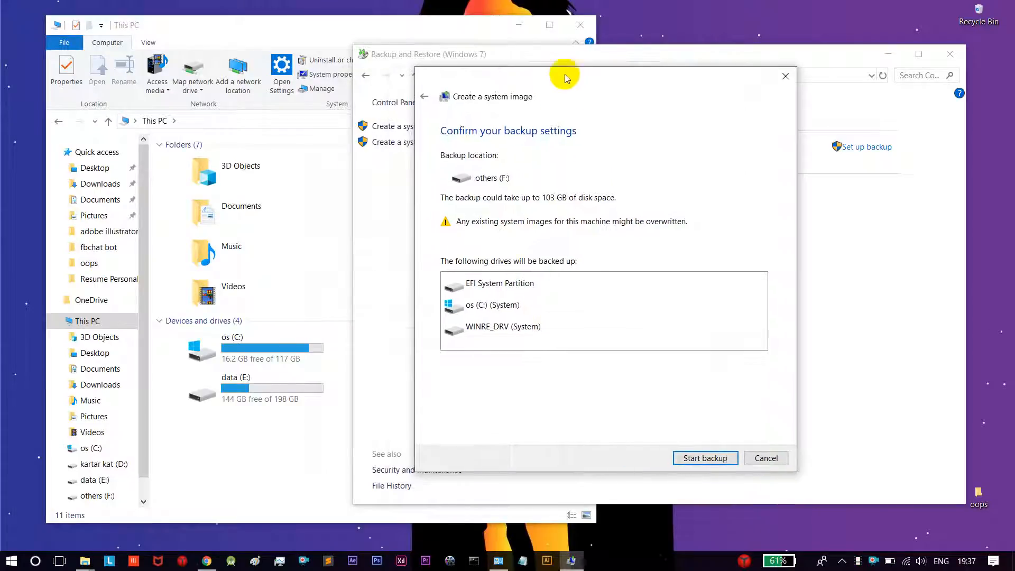
{"action": "left_click", "coordinate": [896, 45]}
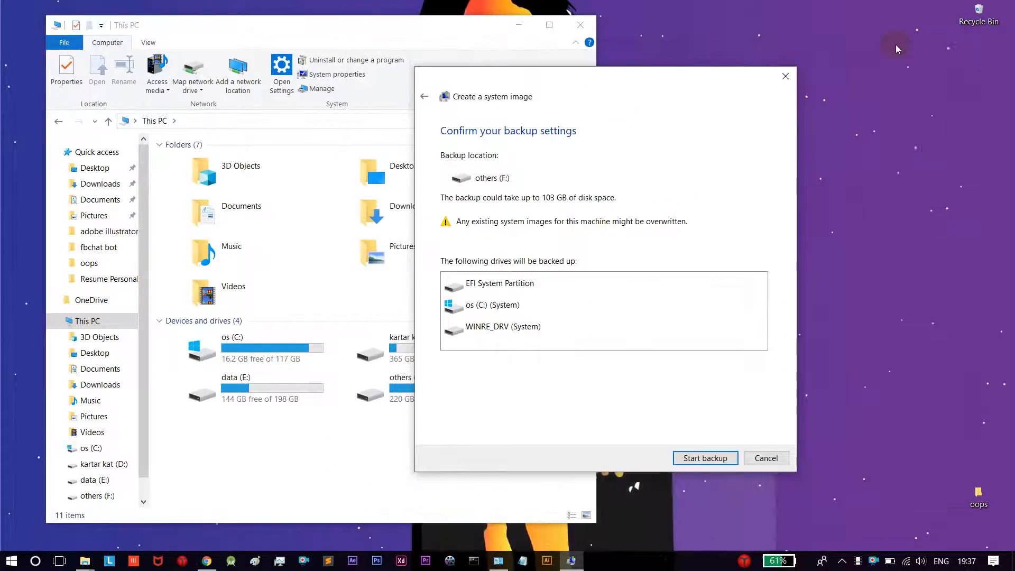
{"action": "left_click", "coordinate": [762, 460]}
{"action": "left_click", "coordinate": [500, 563]}
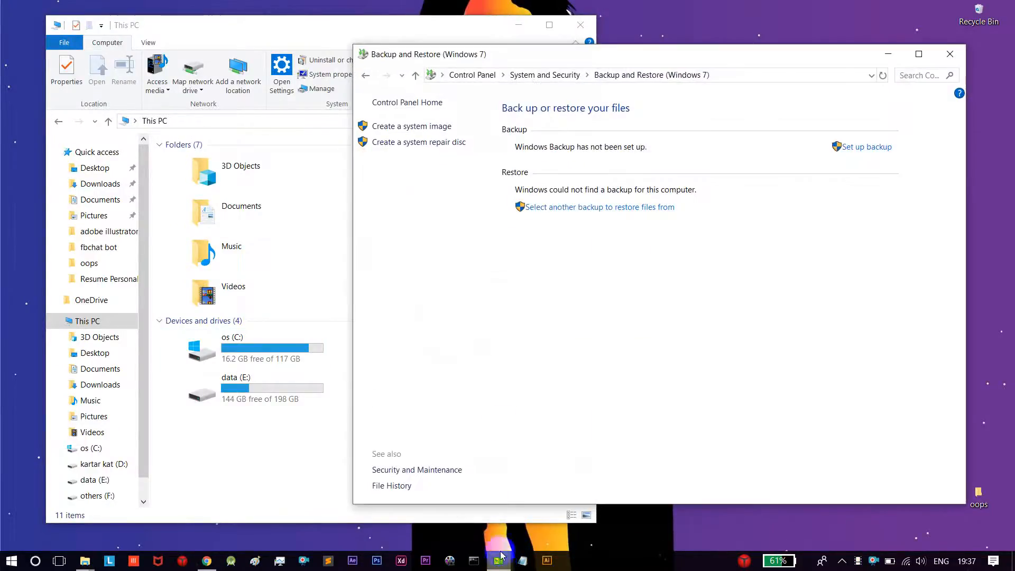
- Create a system image of the required Windows drives on the hard disk data (E:) and start the backup
{"action": "left_click", "coordinate": [442, 131]}
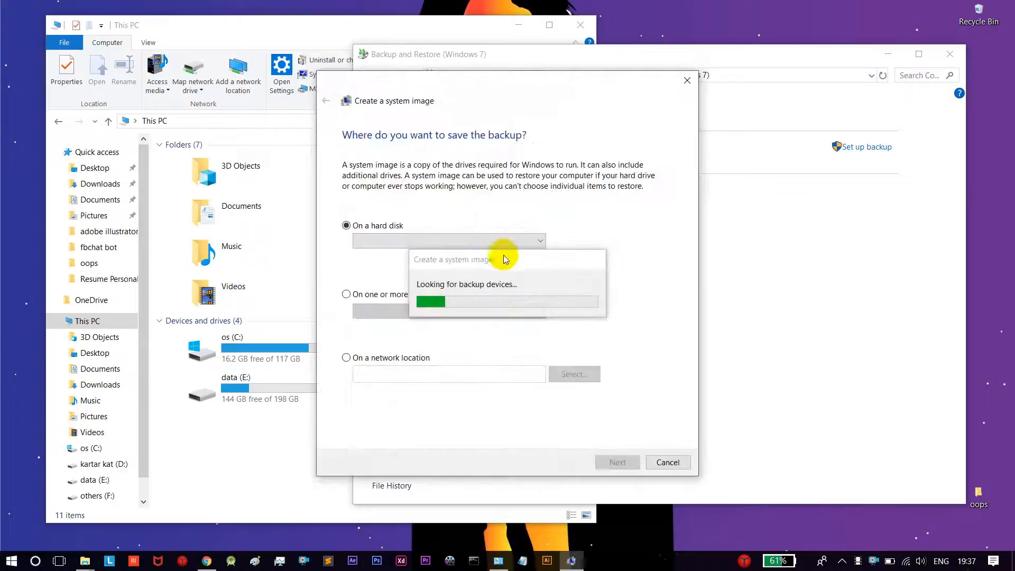
{"action": "left_click", "coordinate": [516, 240]}
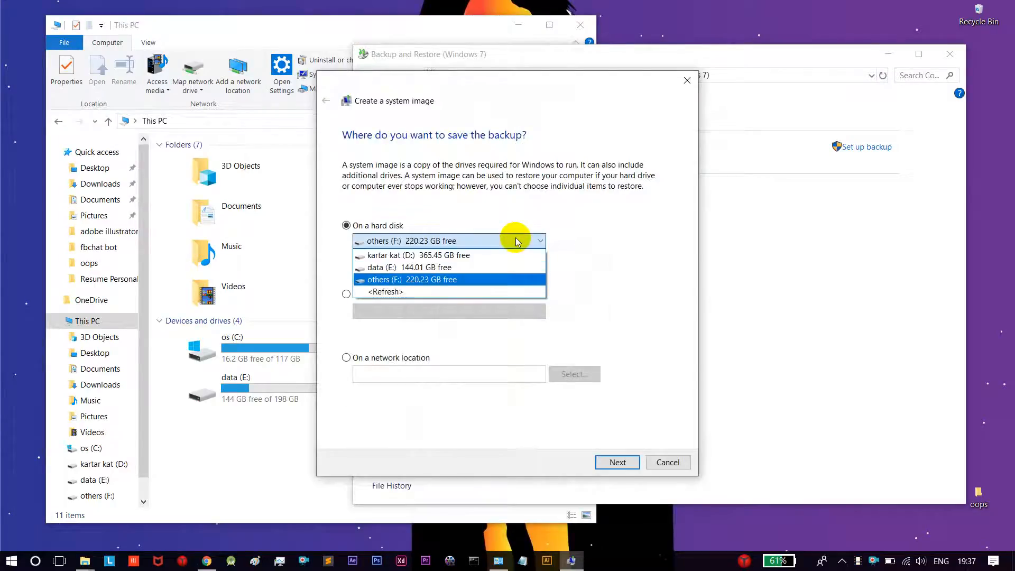
{"action": "left_click", "coordinate": [502, 267]}
{"action": "left_click", "coordinate": [611, 468]}
{"action": "left_click", "coordinate": [615, 463]}
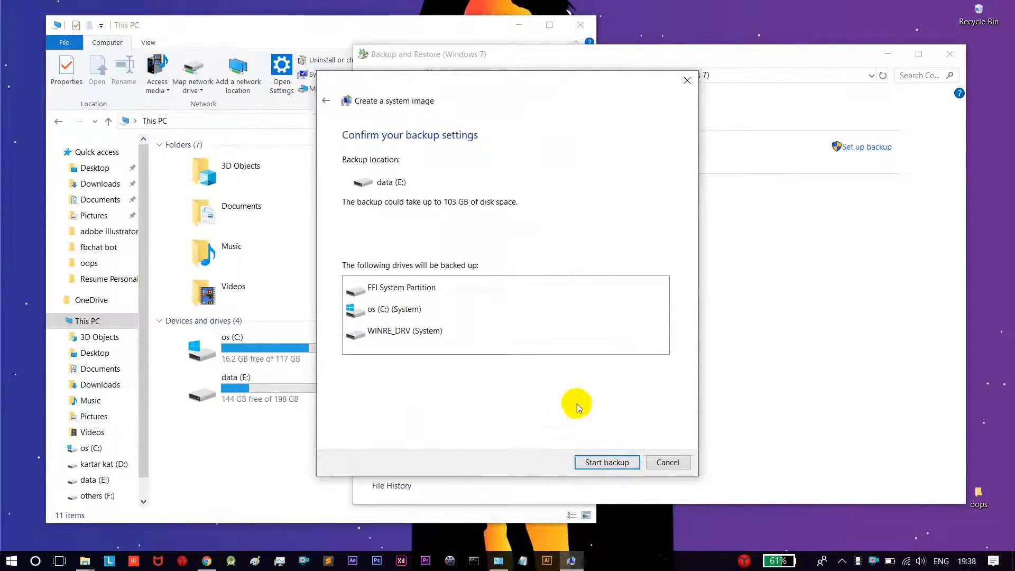
{"action": "left_click", "coordinate": [595, 460]}
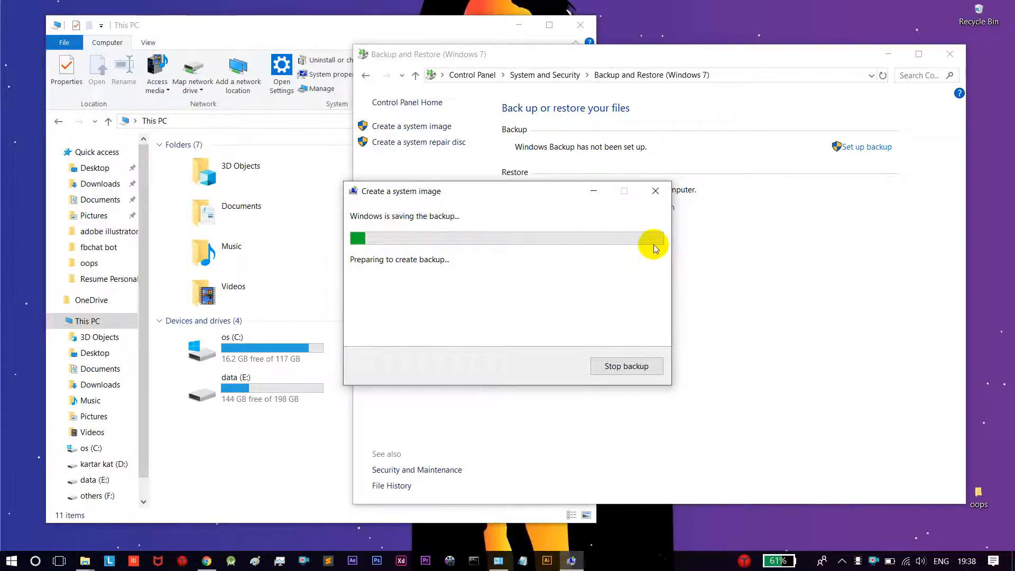
- Stop the running system image backup and confirm stopping it
{"action": "left_click", "coordinate": [627, 368]}
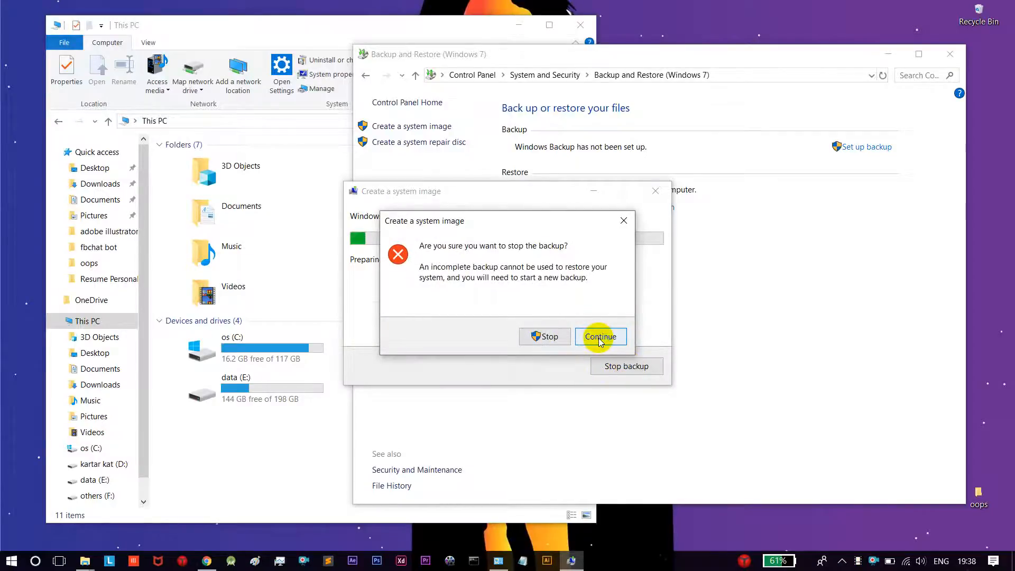
{"action": "left_click", "coordinate": [550, 337]}
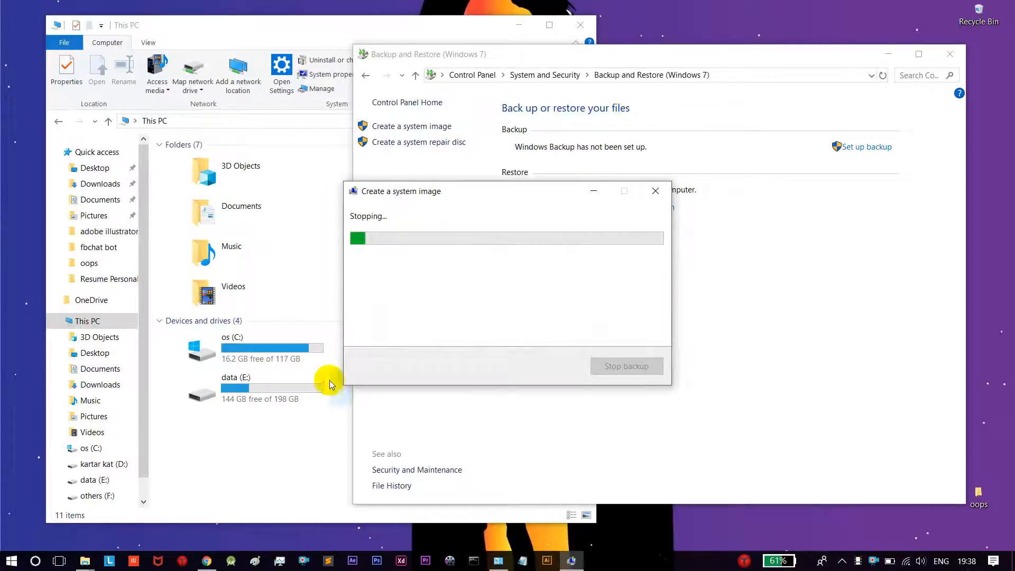
- Open the WindowsImageBackup folder on others (F:) in File Explorer and go into its LAPTOP-E7DJJRK5 folder
{"action": "left_click", "coordinate": [331, 414]}
{"action": "left_click", "coordinate": [411, 403]}
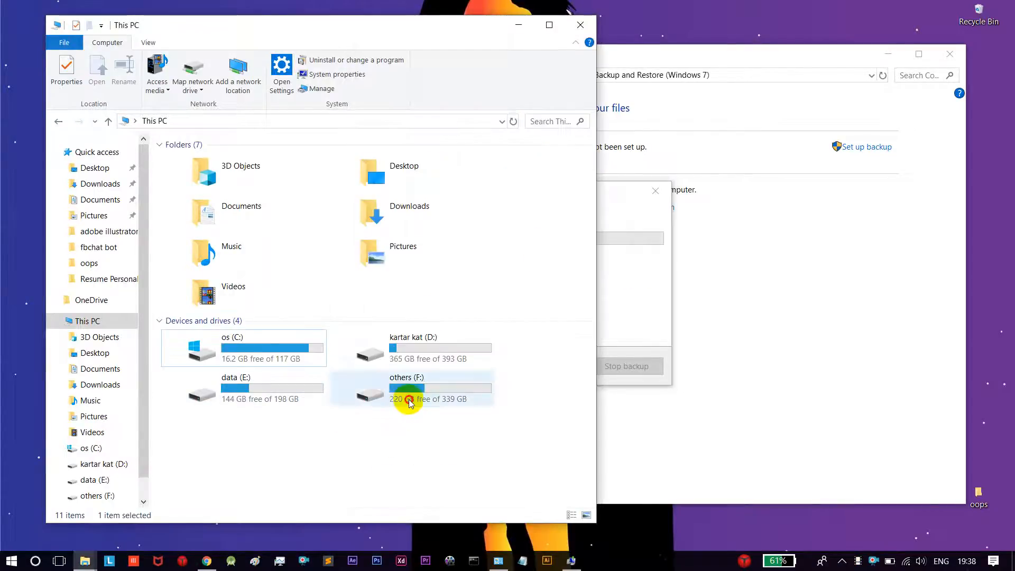
{"action": "double_click", "coordinate": [411, 402]}
{"action": "left_click", "coordinate": [206, 262]}
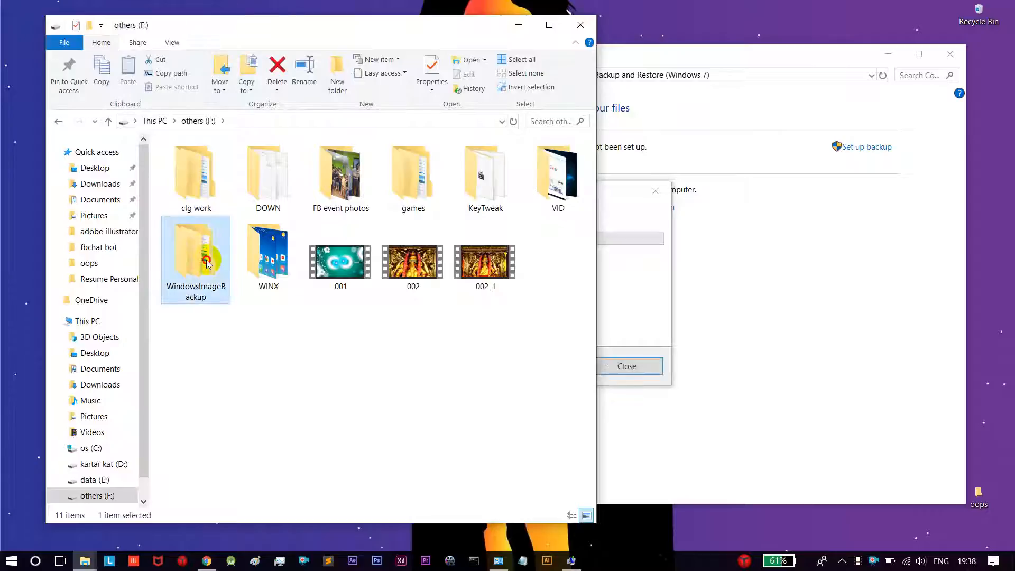
{"action": "double_click", "coordinate": [206, 261]}
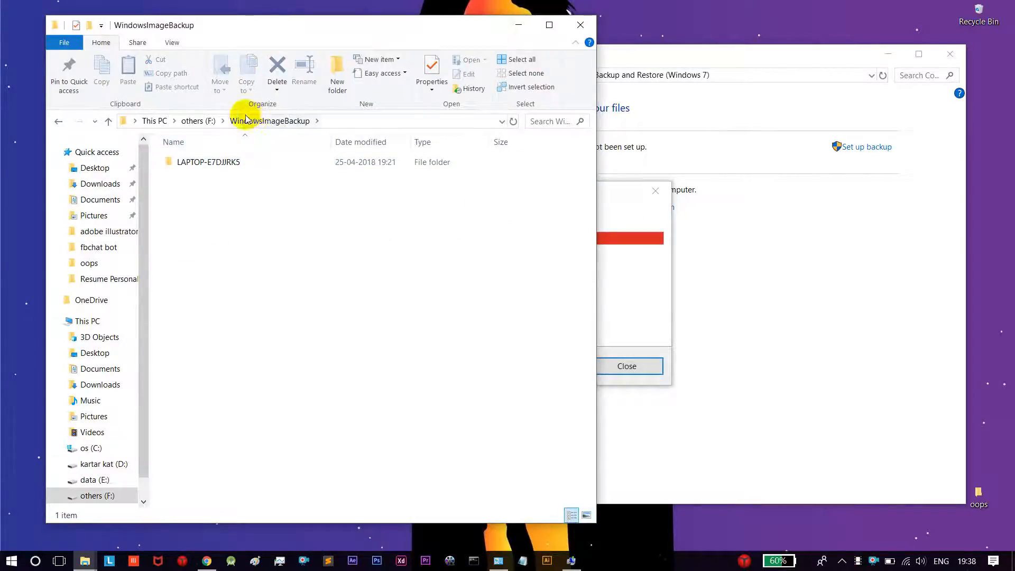
{"action": "double_click", "coordinate": [264, 165]}
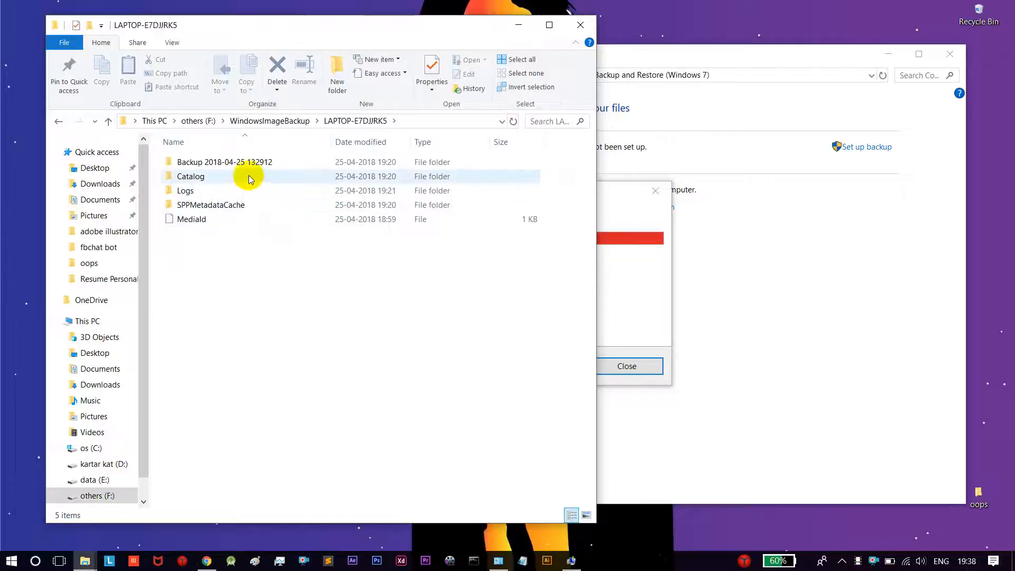
- View the contents of the Catalog folder, then go back up to the WindowsImageBackup folder
{"action": "double_click", "coordinate": [264, 171]}
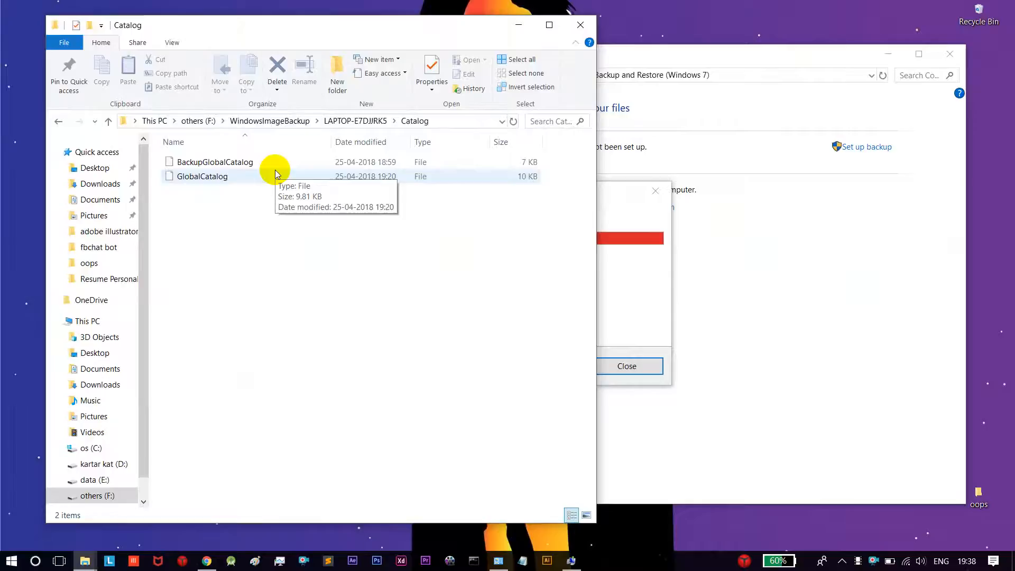
{"action": "key", "text": "BackSpace"}
{"action": "key", "text": "BackSpace"}
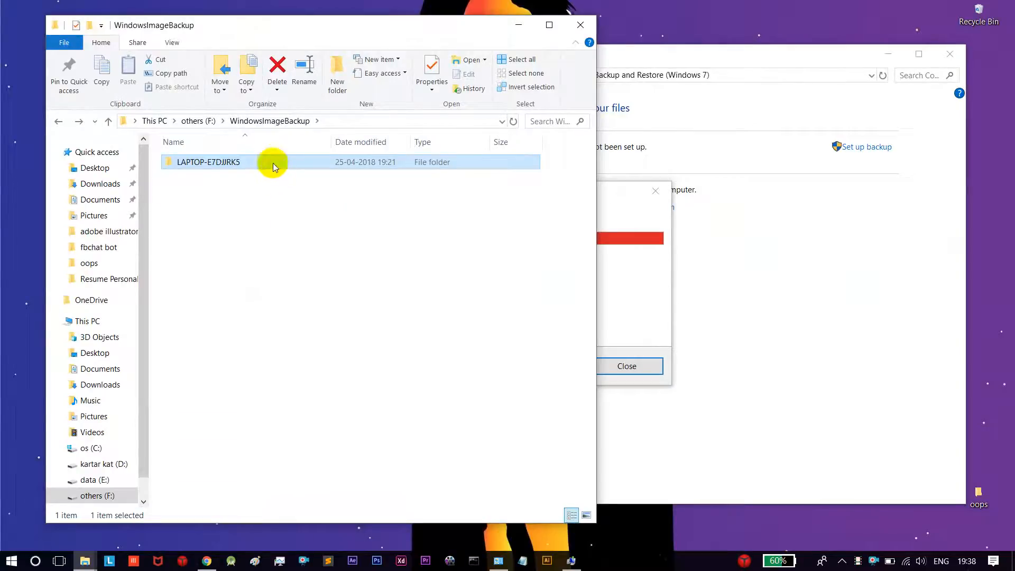
- Check the size of the LAPTOP-E7DJJRK5 folder in its properties, glance at its sharing settings and close the properties
{"action": "right_click", "coordinate": [273, 163]}
{"action": "left_click", "coordinate": [328, 527]}
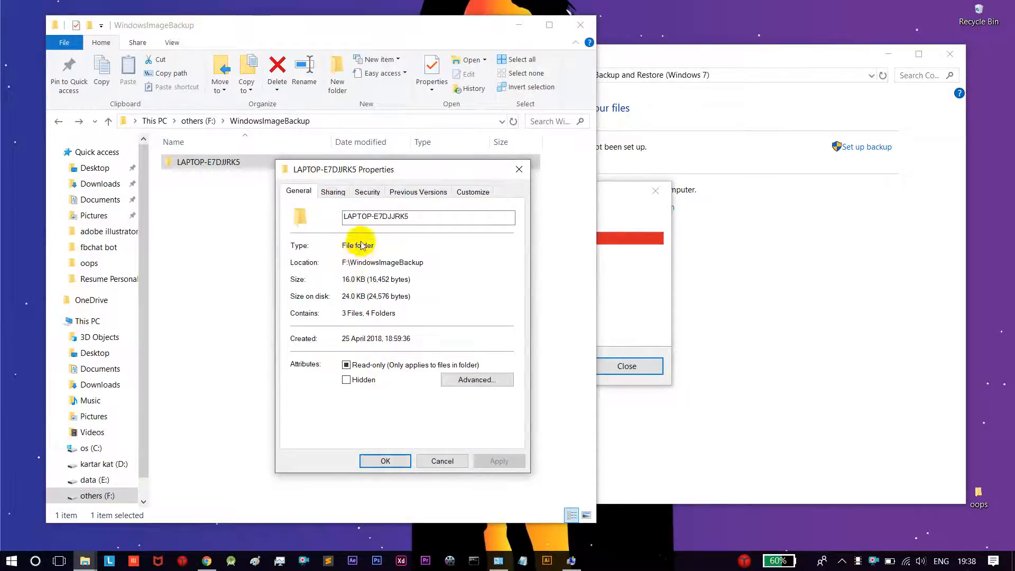
{"action": "left_click_drag", "start_coordinate": [345, 279], "coordinate": [365, 280]}
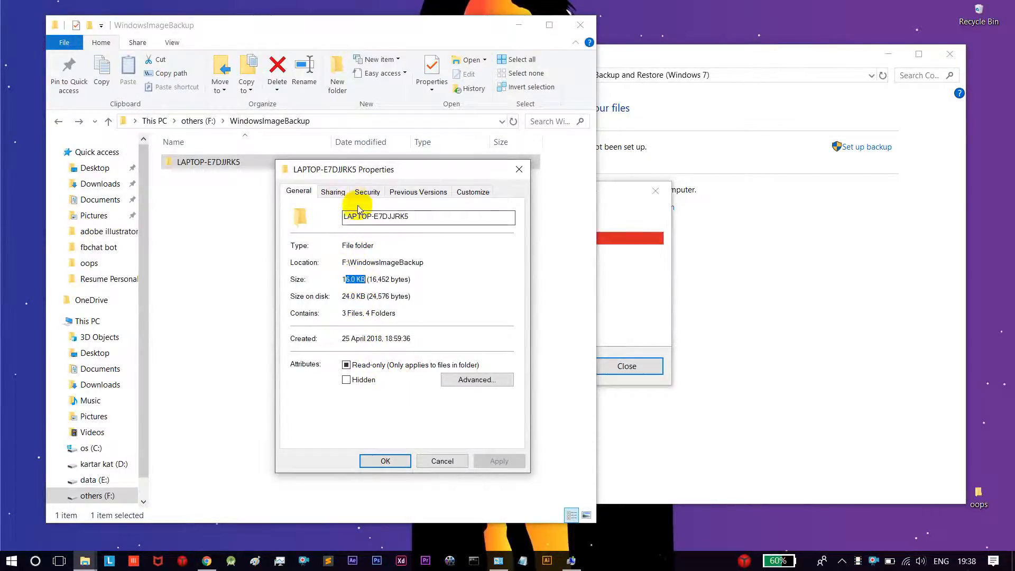
{"action": "left_click", "coordinate": [333, 192]}
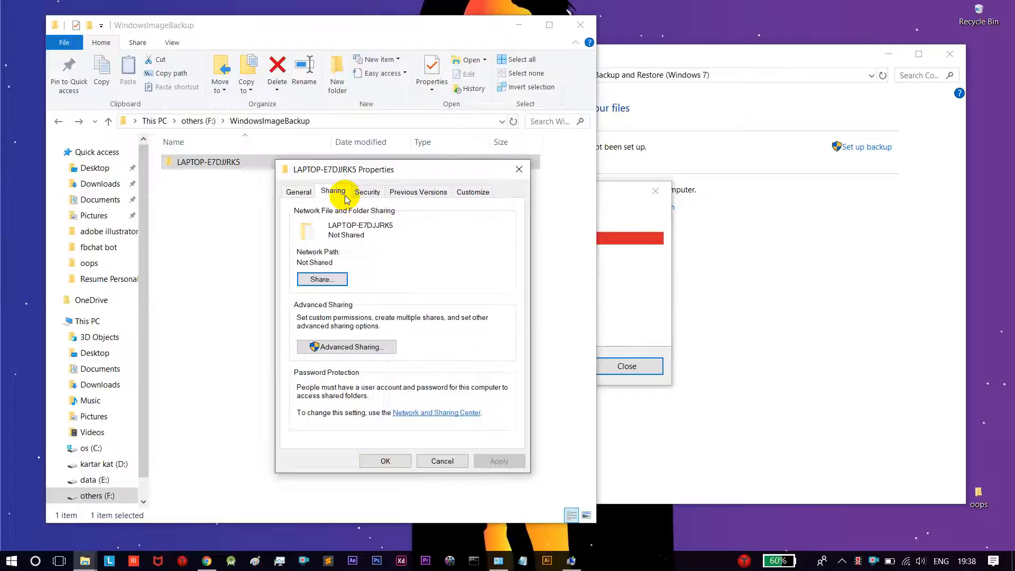
{"action": "left_click", "coordinate": [299, 191]}
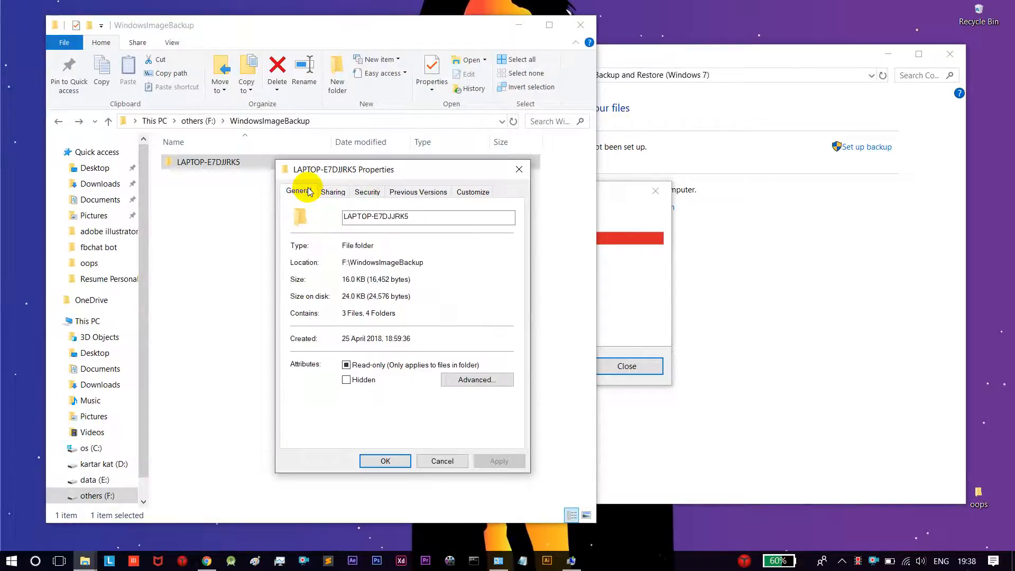
{"action": "left_click", "coordinate": [520, 172]}
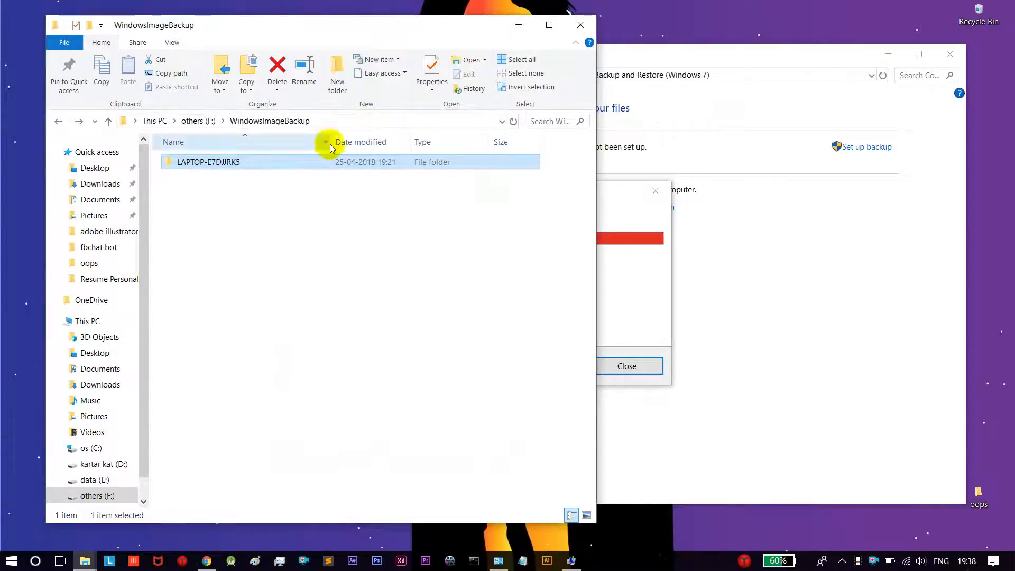
- Close the cancelled system image window and deselect the folder in WindowsImageBackup
{"action": "left_click", "coordinate": [665, 355]}
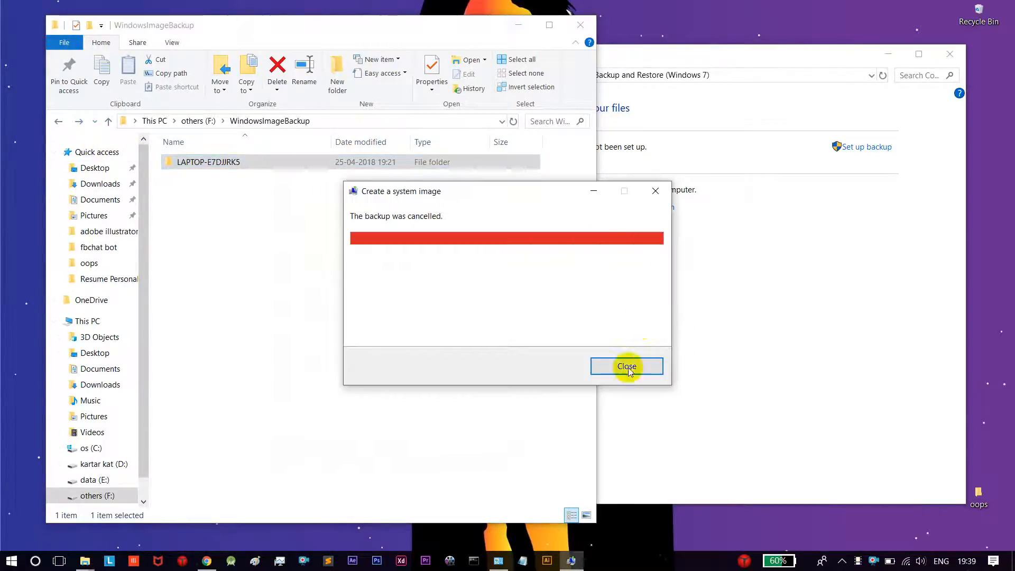
{"action": "left_click", "coordinate": [628, 371]}
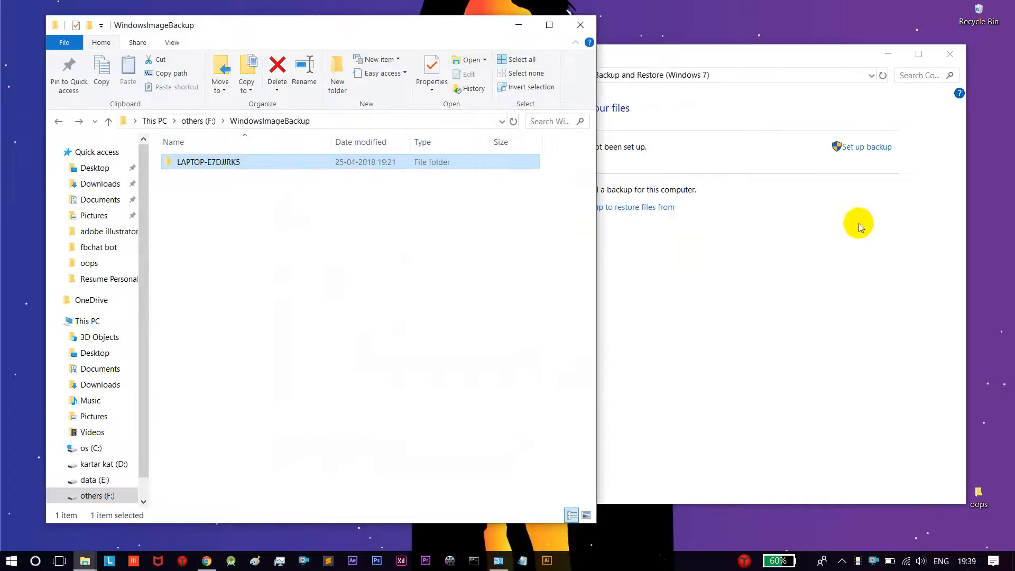
{"action": "left_click", "coordinate": [444, 217]}
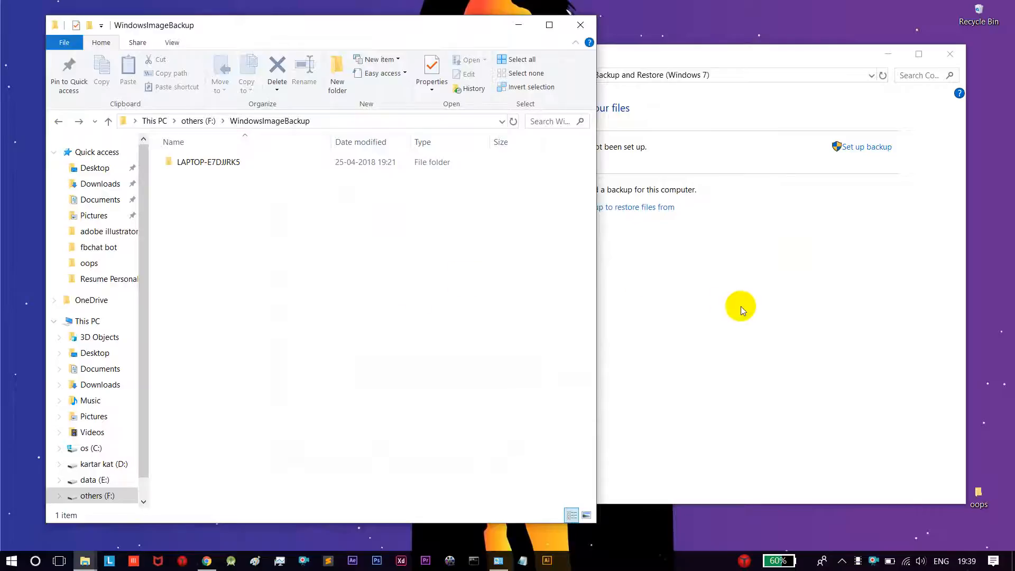
- Reopen Backup and Restore (Windows 7) from Control Panel, view the option to restore files from another backup and close it
{"action": "left_click", "coordinate": [702, 280]}
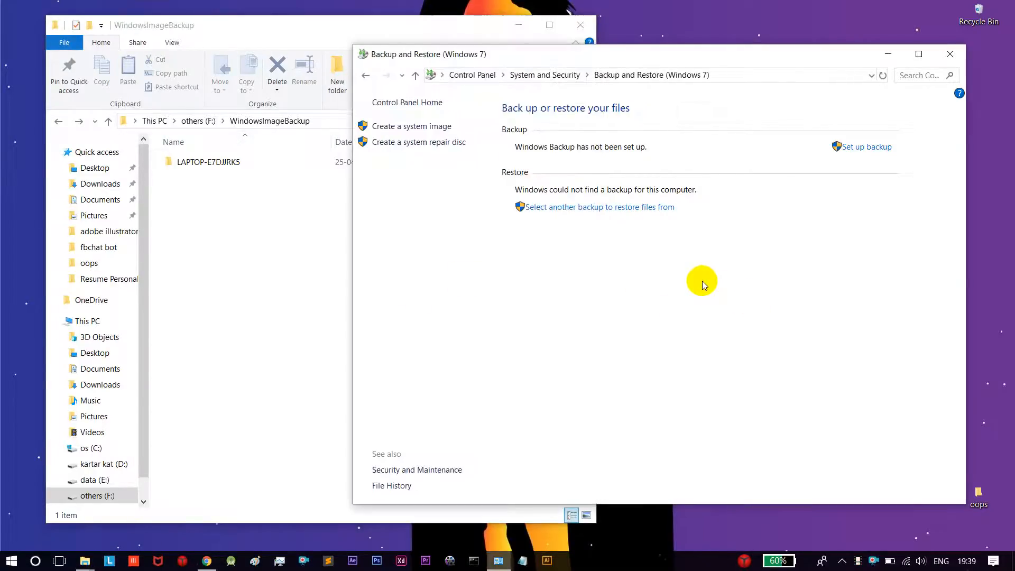
{"action": "left_click", "coordinate": [365, 75]}
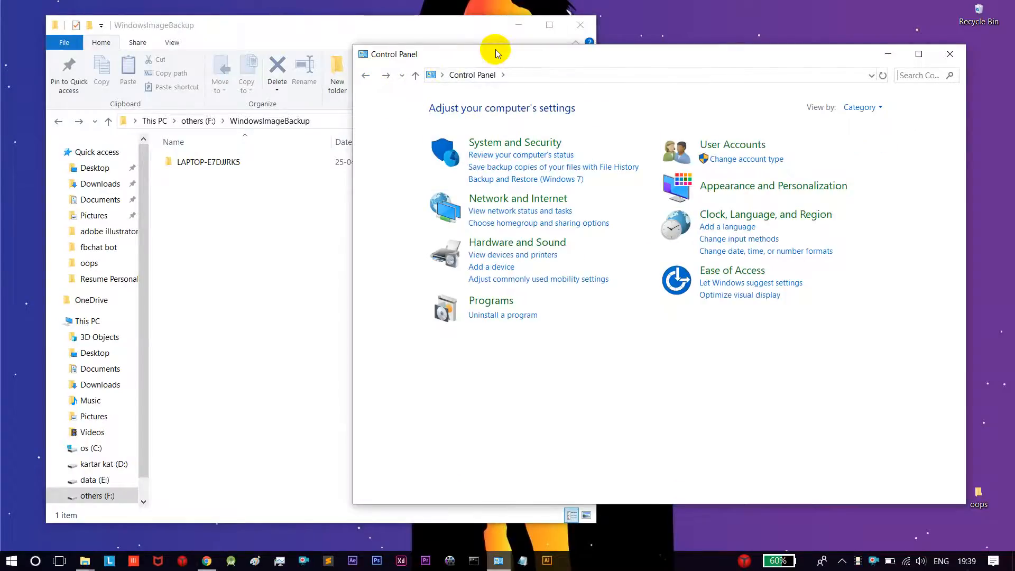
{"action": "left_click", "coordinate": [484, 180]}
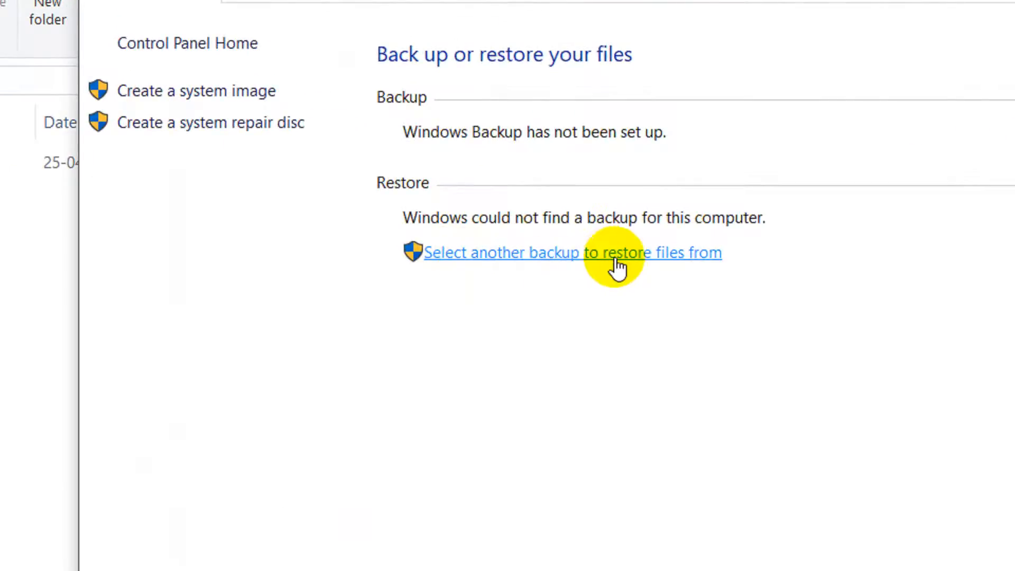
{"action": "left_click", "coordinate": [671, 253]}
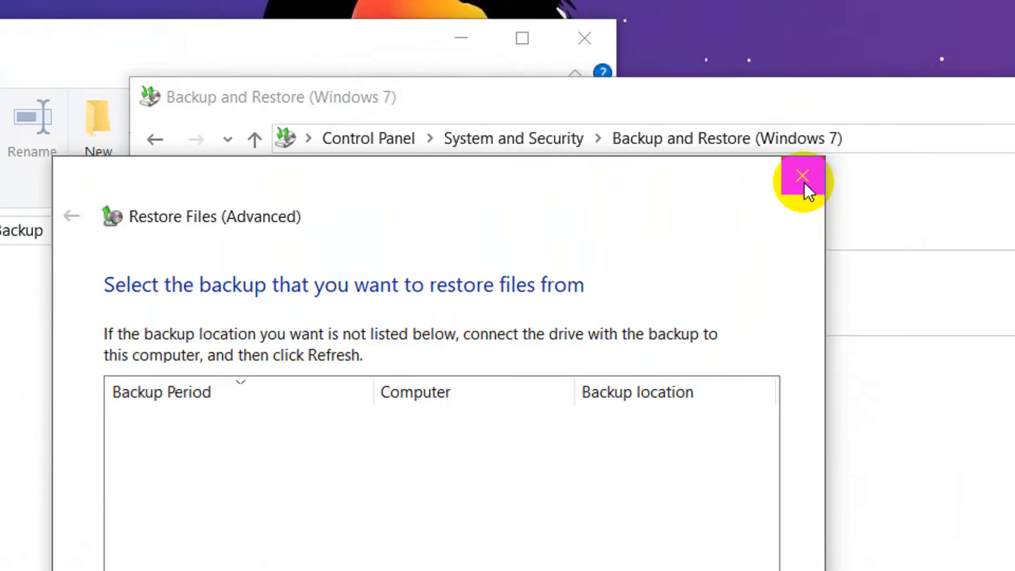
{"action": "left_click", "coordinate": [804, 184]}
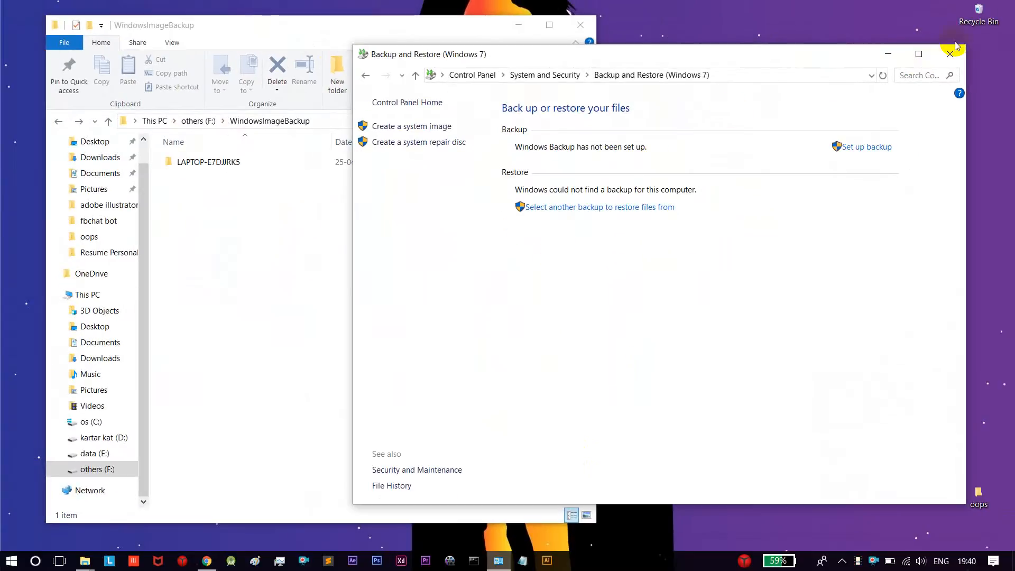
- Close the Backup and Restore window and the File Explorer window to return to the desktop
{"action": "left_click", "coordinate": [950, 54]}
{"action": "left_click_drag", "start_coordinate": [521, 16], "coordinate": [586, 27]}
{"action": "left_click", "coordinate": [584, 39]}
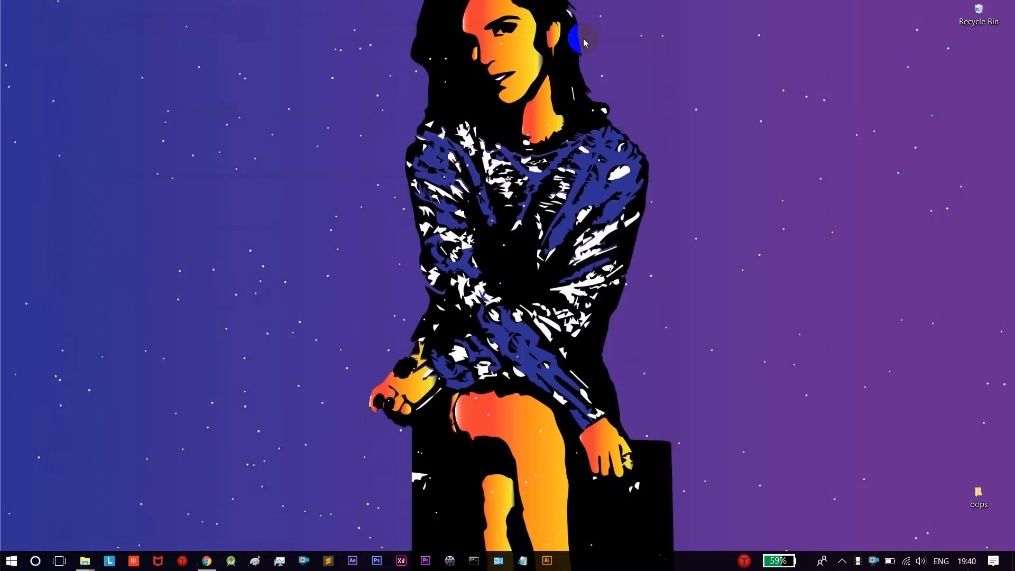